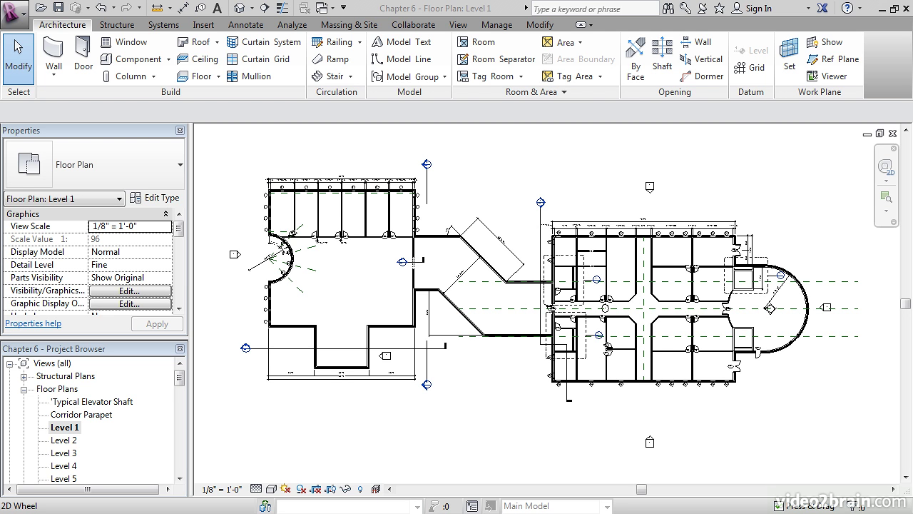
# Start a text note for the curved east end of the Level 1 plan, using the 3/32" Arial type.
pyautogui.moveTo(499, 285); pyautogui.dragTo(504, 293, button='middle')
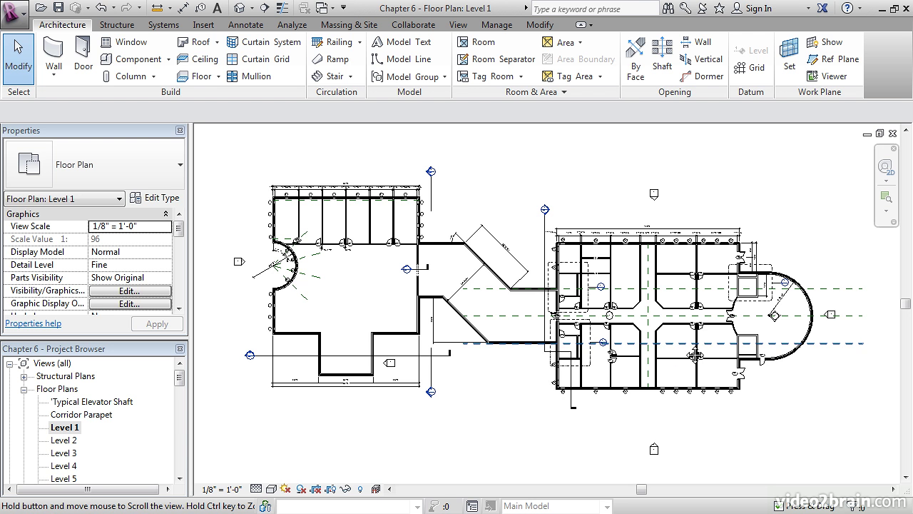
pyautogui.moveTo(676, 347); pyautogui.dragTo(645, 326, button='middle')
pyautogui.scroll(6, 646, 326)
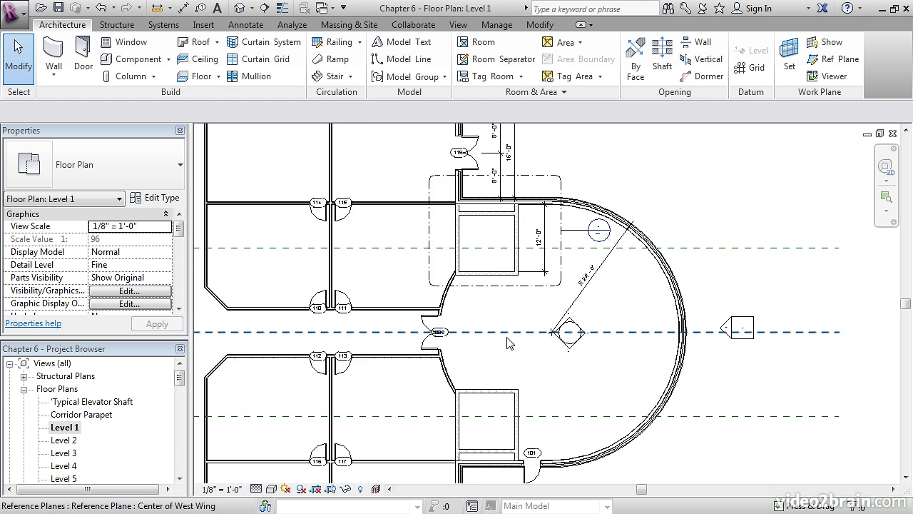
pyautogui.moveTo(518, 331); pyautogui.dragTo(572, 305, button='middle')
pyautogui.scroll(1, 554, 305)
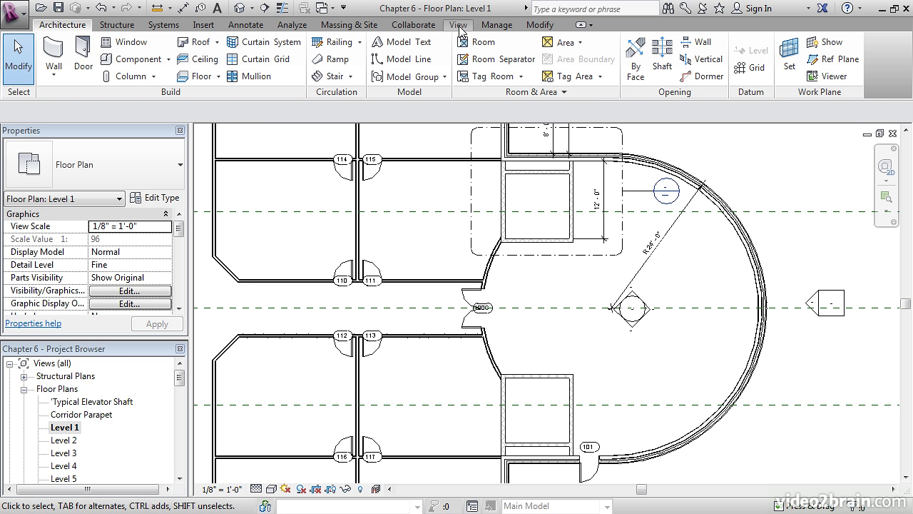
pyautogui.click(246, 25)
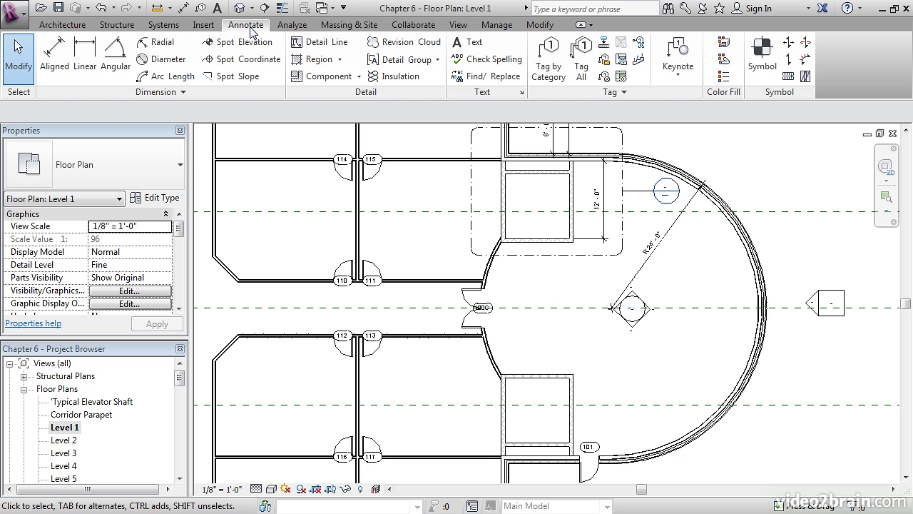
pyautogui.click(479, 50)
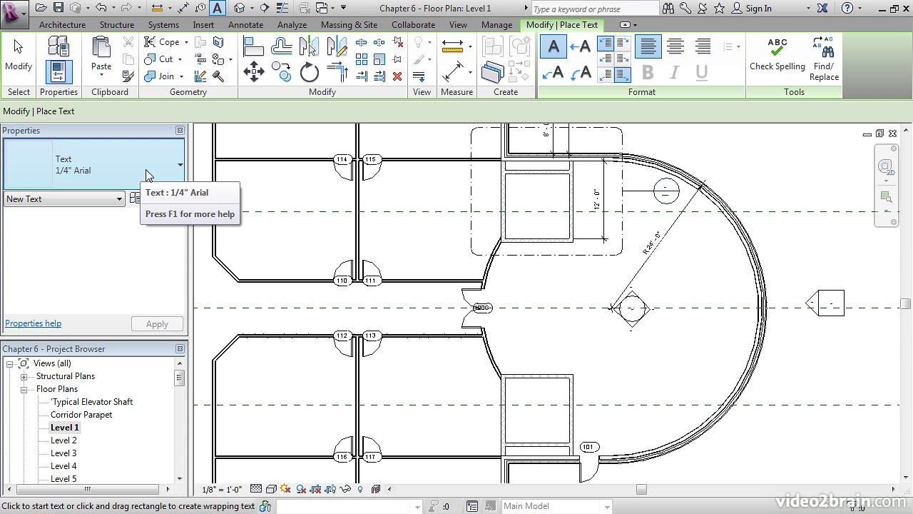
pyautogui.click(176, 168)
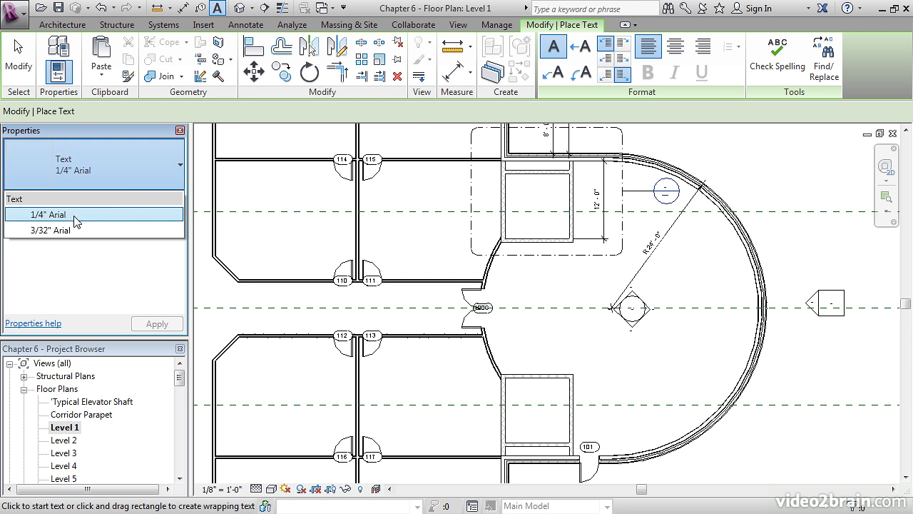
pyautogui.click(68, 231)
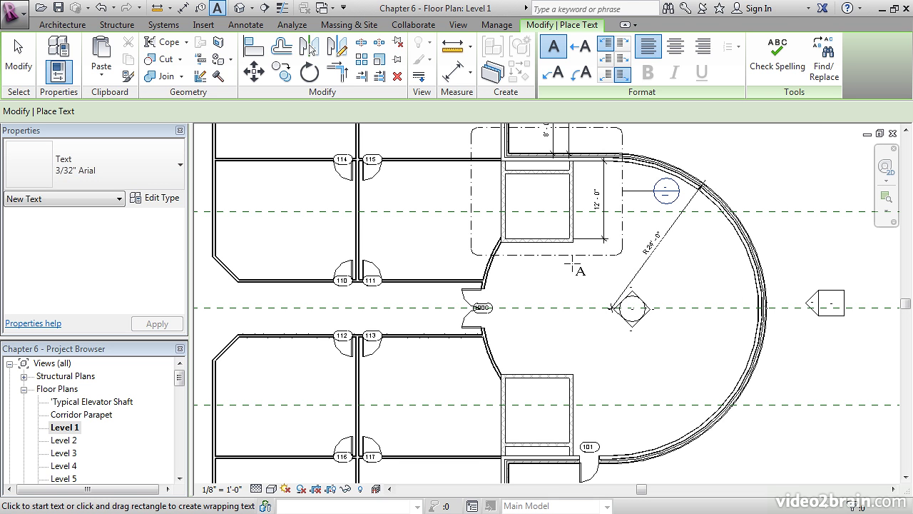
# Place a wrapping text note reading "CMU SHAFT WALL" just below the upper shaft.
pyautogui.scroll(2, 583, 269)
pyautogui.moveTo(526, 252); pyautogui.dragTo(636, 284)
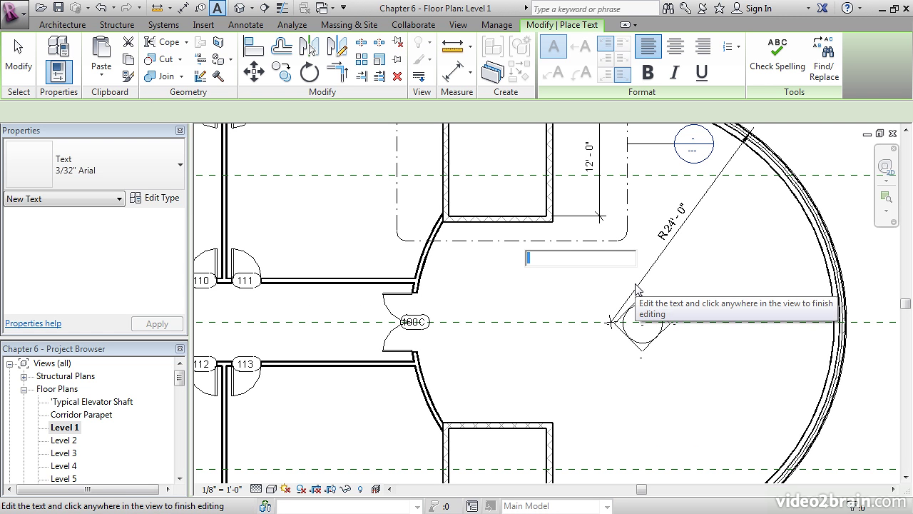
pyautogui.write('CMU SHAFT WA')
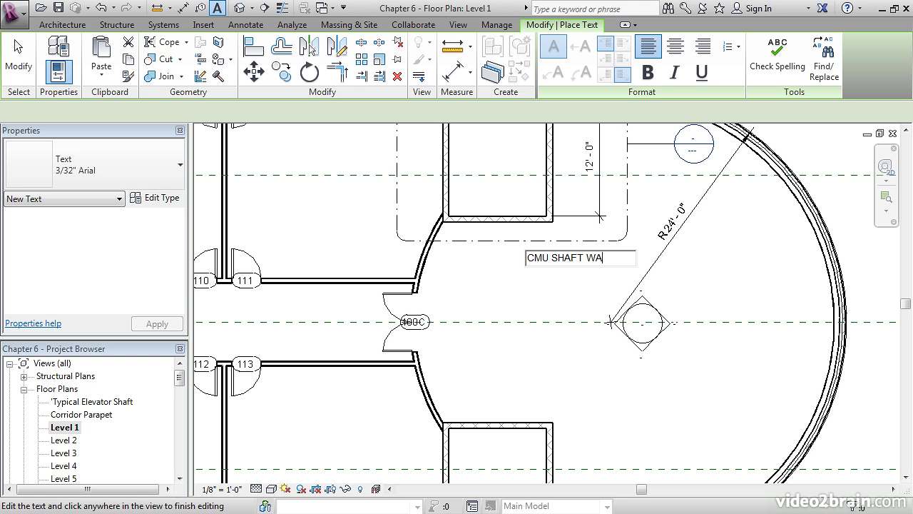
pyautogui.write('LL')
pyautogui.press('Return')
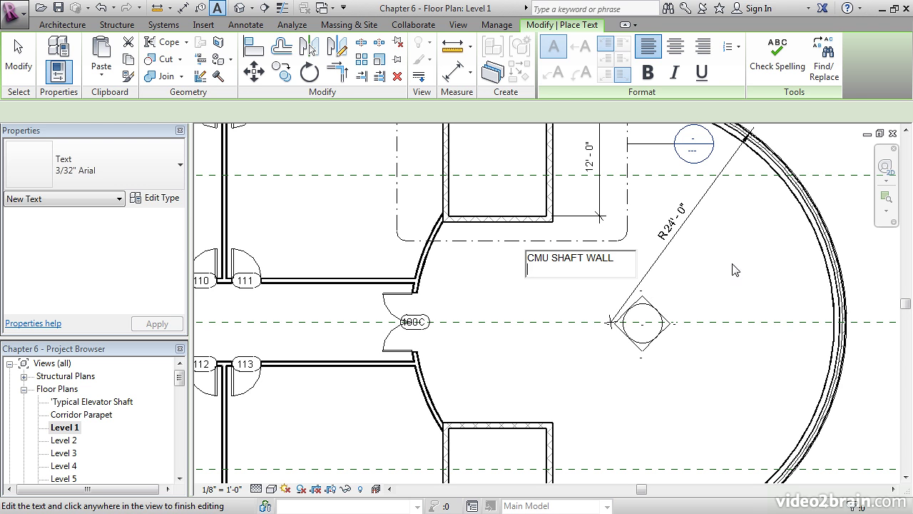
pyautogui.click(757, 252)
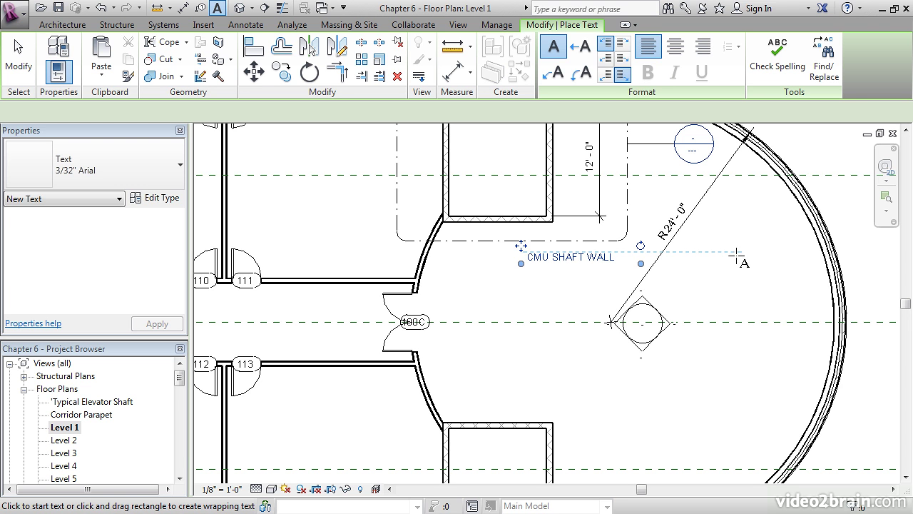
pyautogui.press('Escape')
pyautogui.press('Escape')
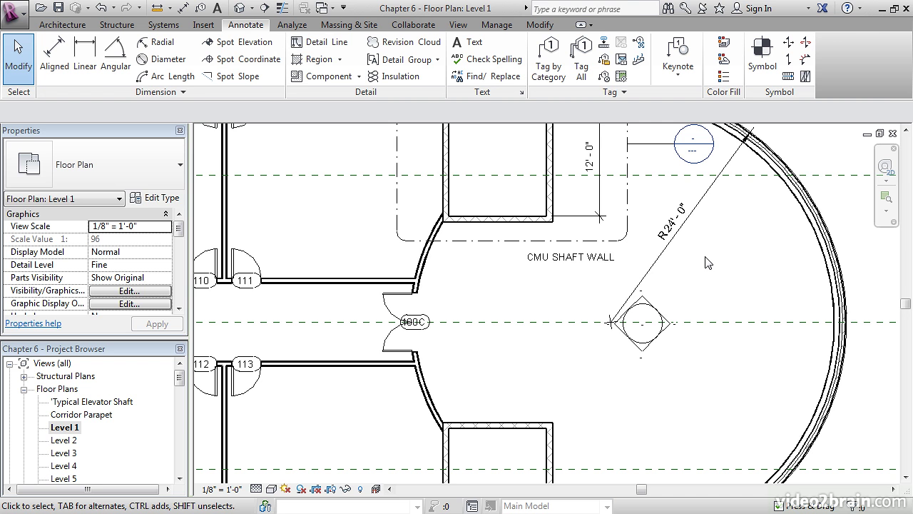
# Narrow the text box of the CMU SHAFT WALL note slightly from its right side.
pyautogui.click(550, 263)
pyautogui.scroll(5, 542, 255)
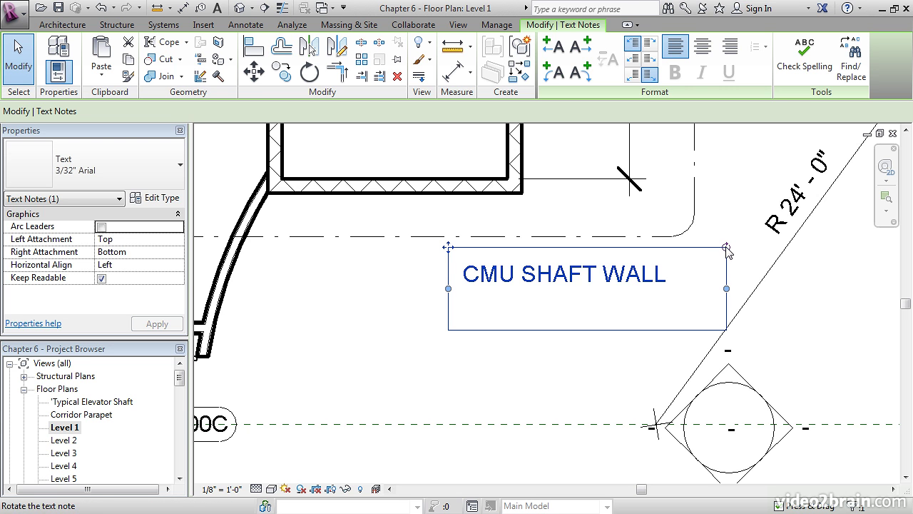
pyautogui.moveTo(726, 250)
pyautogui.mouseDown()
pyautogui.moveTo(729, 258)
pyautogui.moveTo(725, 246)
pyautogui.mouseUp()
pyautogui.moveTo(729, 290)
pyautogui.mouseDown()
pyautogui.moveTo(595, 295)
pyautogui.moveTo(713, 288)
pyautogui.mouseUp()
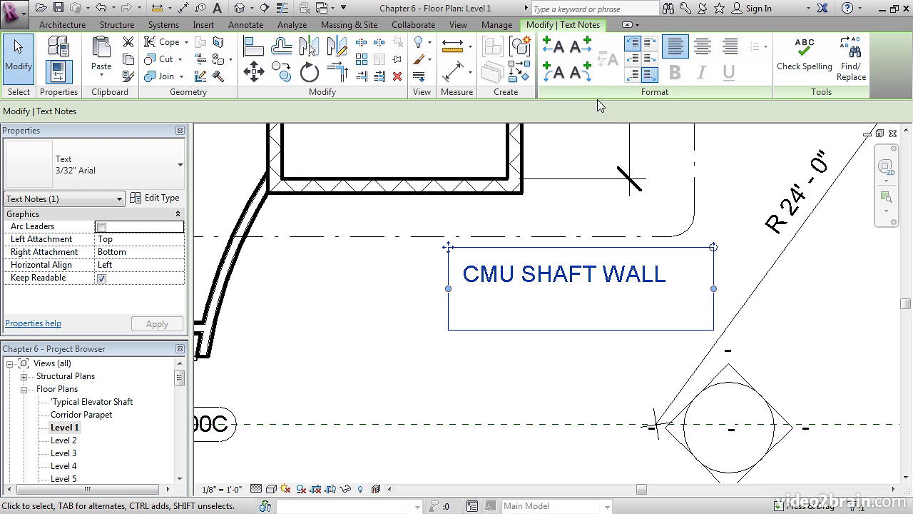
# Add a left straight leader to the note, pointing at the upper shaft's bottom wall with its elbow close to the text.
pyautogui.click(557, 49)
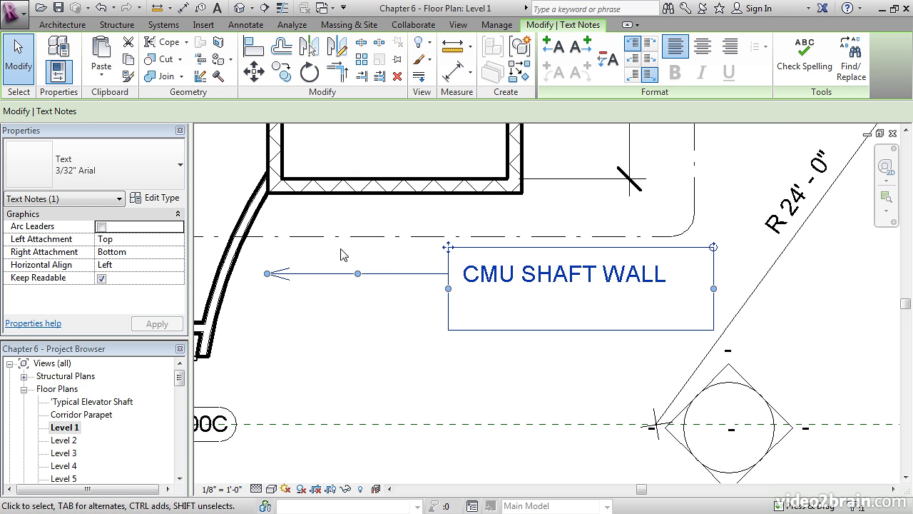
pyautogui.moveTo(270, 278)
pyautogui.mouseDown()
pyautogui.moveTo(346, 216)
pyautogui.moveTo(357, 194)
pyautogui.mouseUp()
pyautogui.moveTo(402, 235)
pyautogui.mouseDown()
pyautogui.moveTo(408, 275)
pyautogui.moveTo(417, 273)
pyautogui.mouseUp()
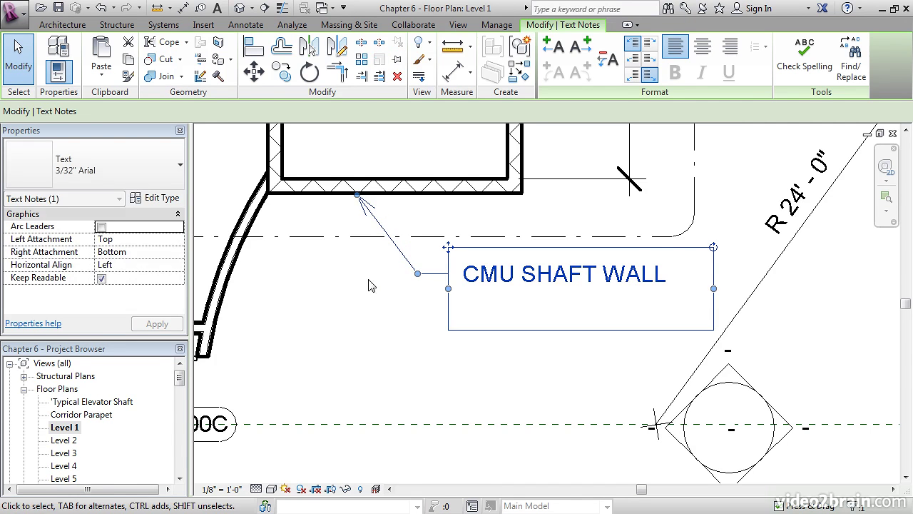
pyautogui.click(352, 296)
pyautogui.scroll(-2, 350, 295)
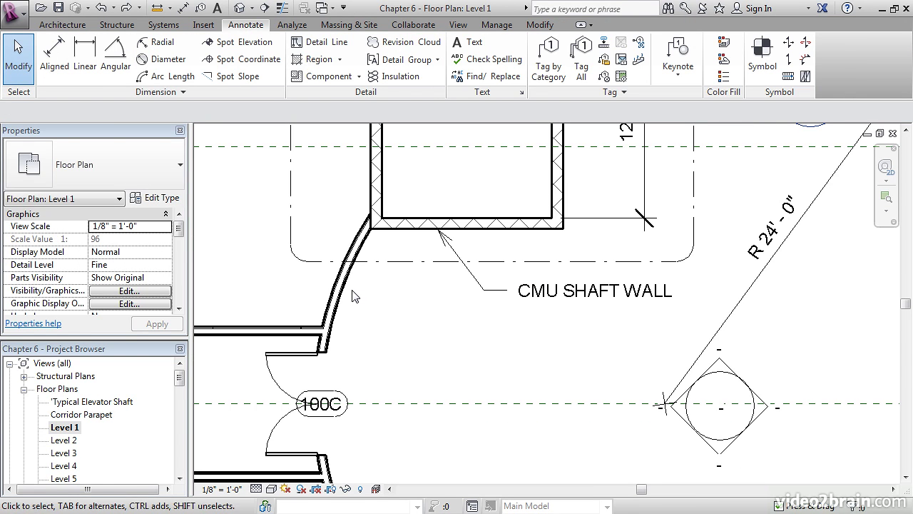
# Add a second left straight leader to the CMU SHAFT WALL note, pointing at the lower shaft's top wall.
pyautogui.click(561, 315)
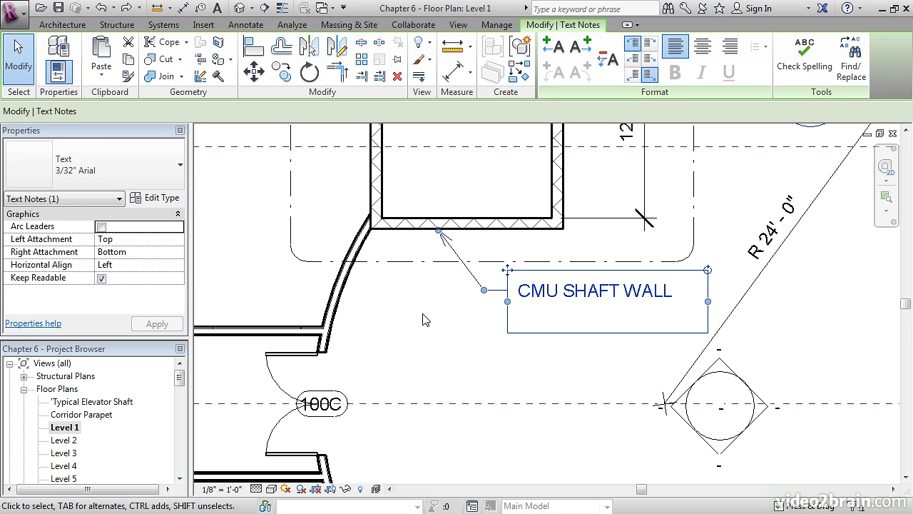
pyautogui.click(555, 50)
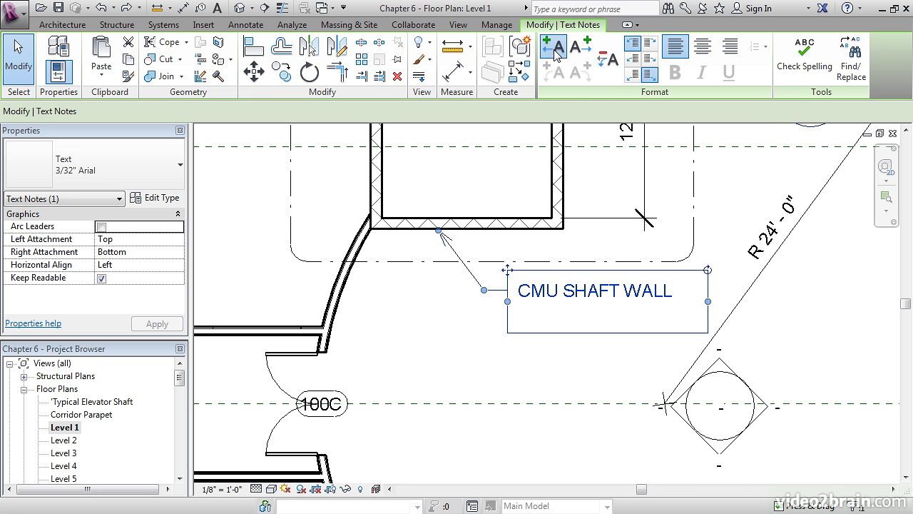
pyautogui.moveTo(526, 364); pyautogui.dragTo(464, 269, button='middle')
pyautogui.scroll(-4, 472, 253)
pyautogui.scroll(1, 455, 261)
pyautogui.moveTo(356, 204); pyautogui.dragTo(395, 383)
# Move the note text down to just above the lower shaft, keeping both leader arrowheads on their walls.
pyautogui.moveTo(451, 183); pyautogui.dragTo(457, 184)
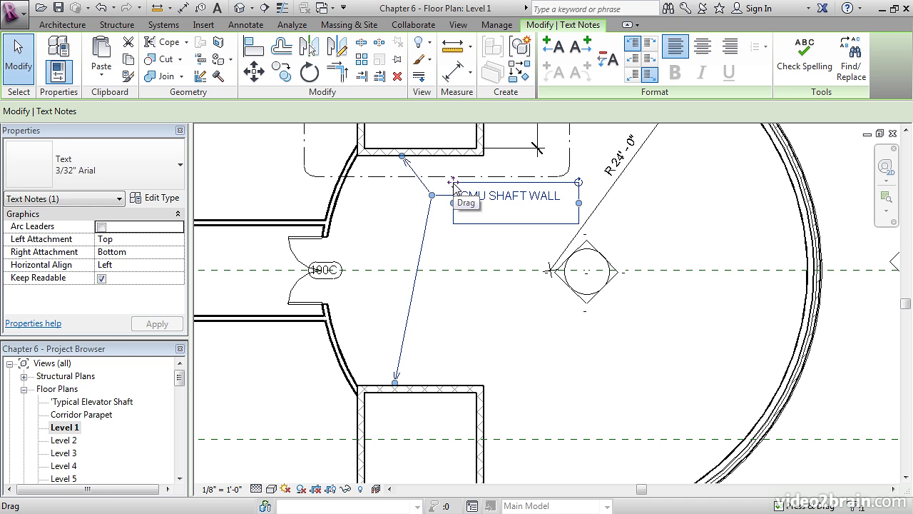
pyautogui.keyDown('ctrl'); pyautogui.moveTo(453, 184); pyautogui.dragTo(496, 322); pyautogui.keyUp('ctrl')
pyautogui.click(482, 204)
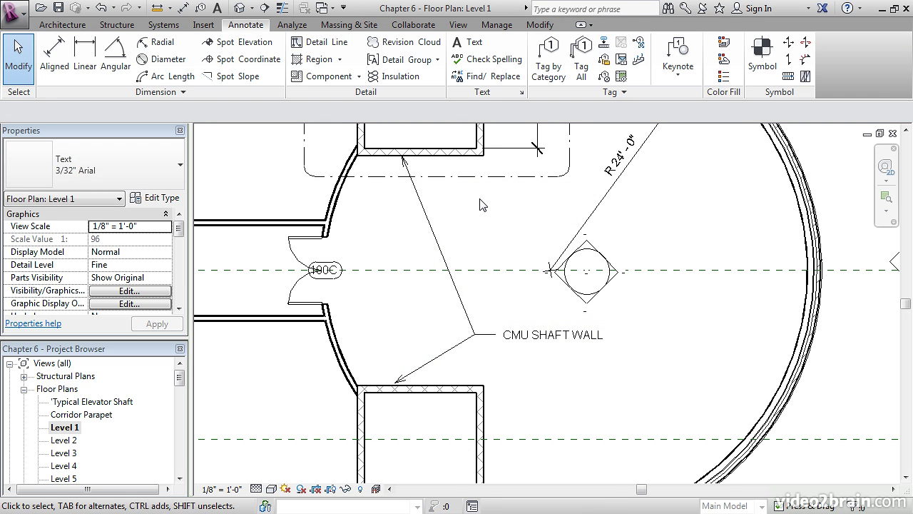
# Set the leader arrowhead of the note's 3/32" Arial text type to Arrow Filled 15 Degree.
pyautogui.scroll(3, 456, 216)
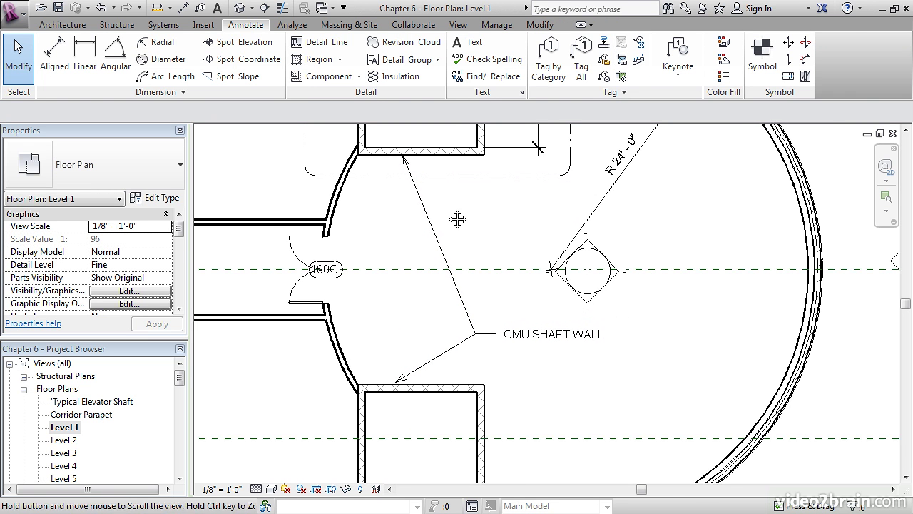
pyautogui.scroll(5, 448, 227)
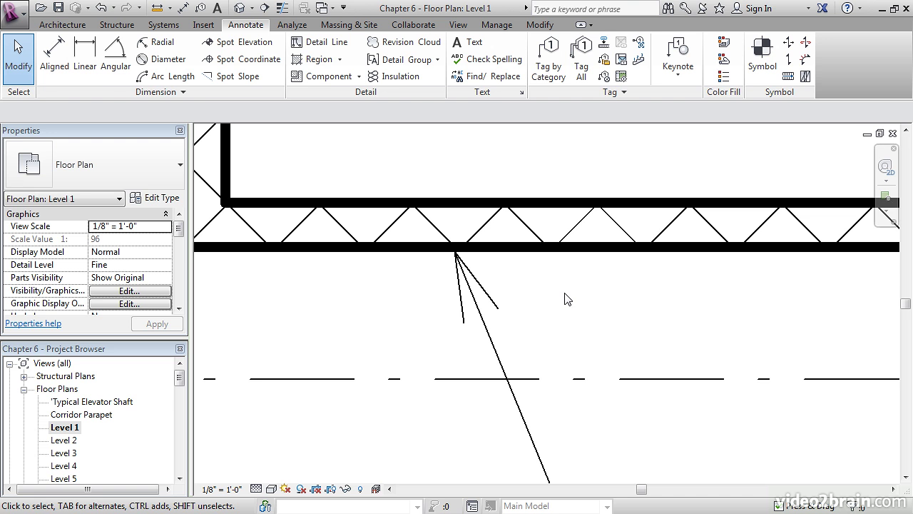
pyautogui.click(486, 329)
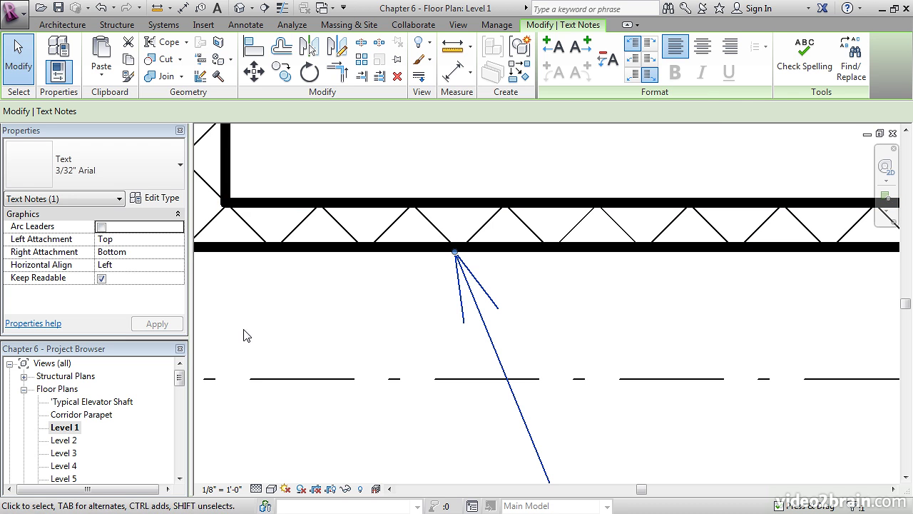
pyautogui.click(164, 199)
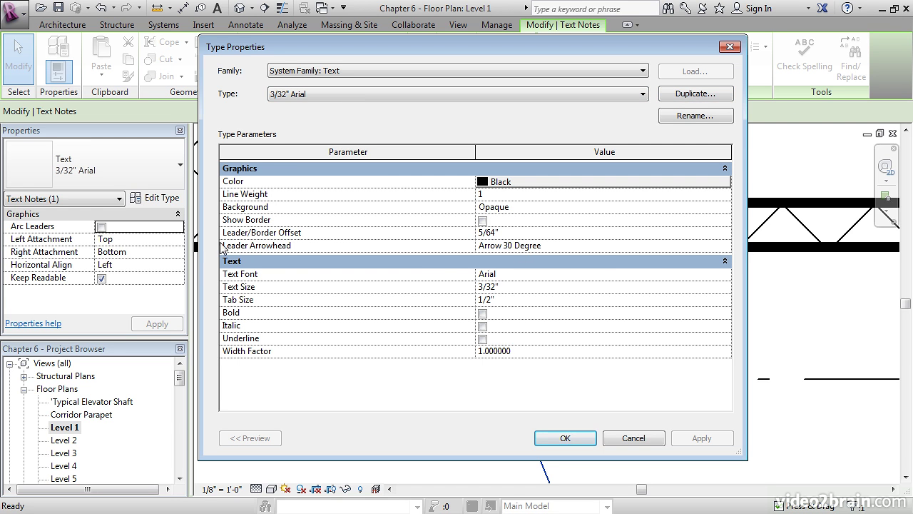
pyautogui.click(574, 250)
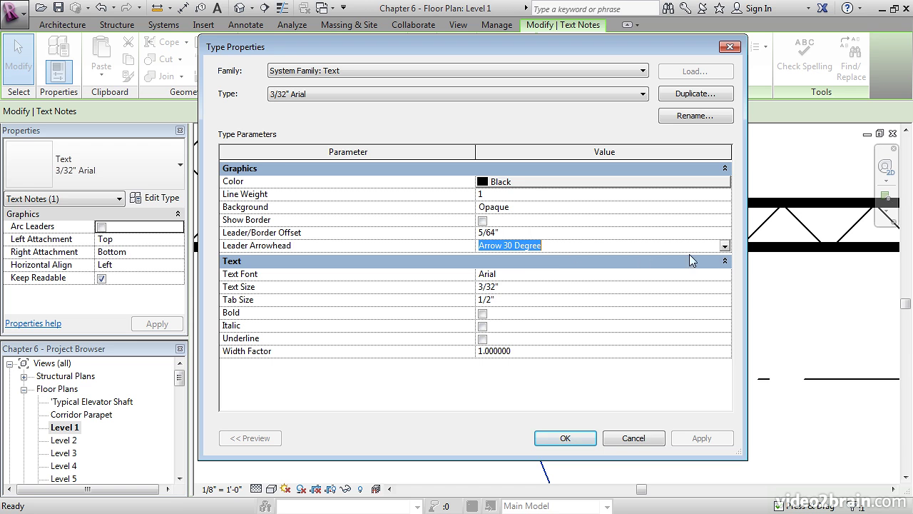
pyautogui.click(724, 246)
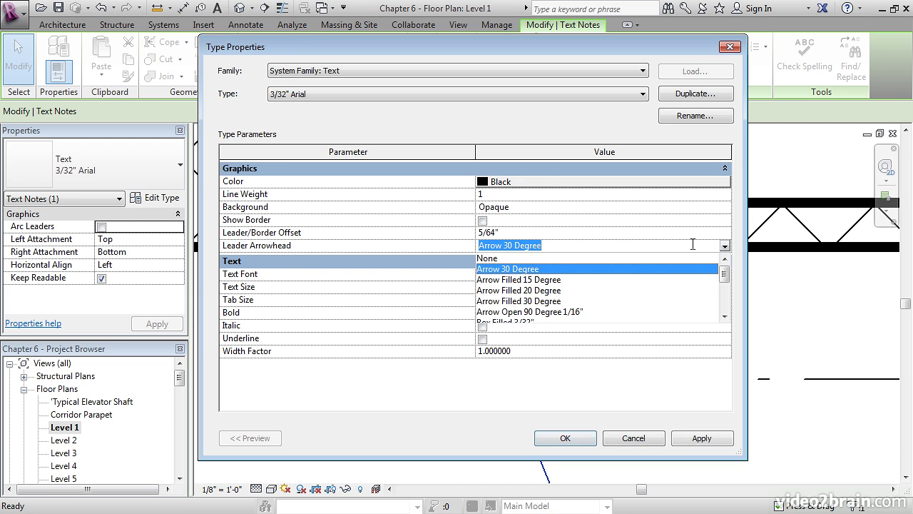
pyautogui.click(546, 280)
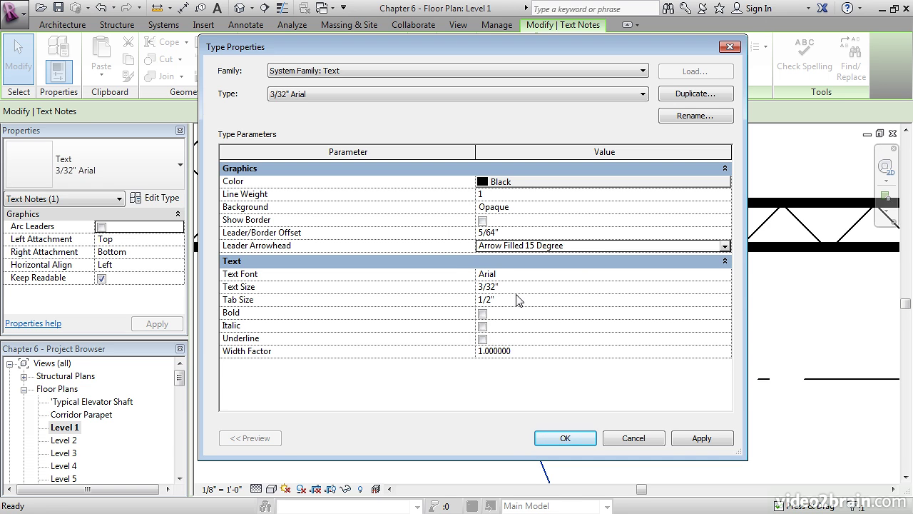
# Set the 3/32" Arial text type's width factor to .8 and apply the type changes.
pyautogui.click(541, 351)
pyautogui.press('BackSpace')
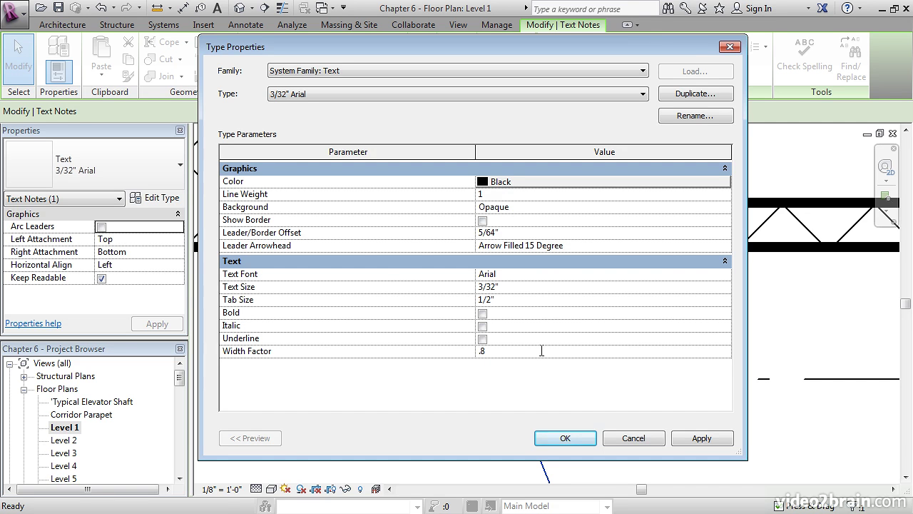
pyautogui.click(565, 438)
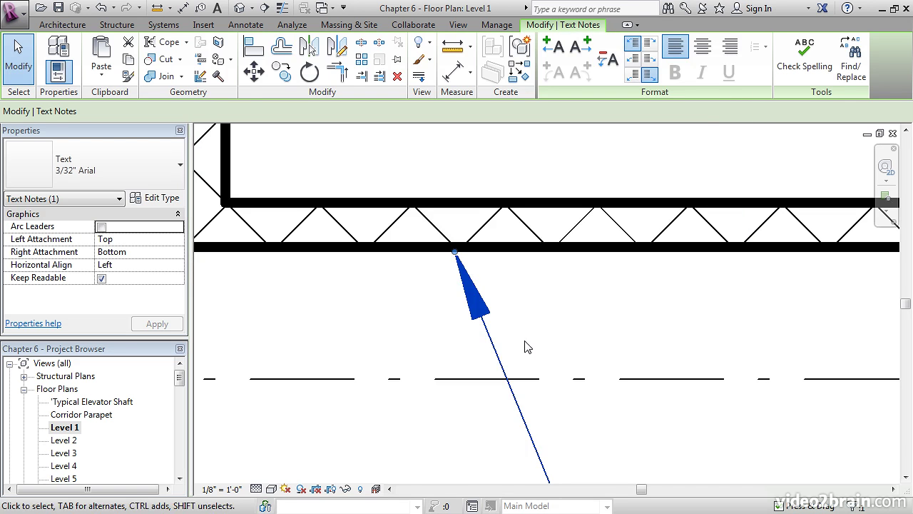
pyautogui.scroll(-5, 517, 320)
pyautogui.scroll(-4, 518, 320)
pyautogui.moveTo(540, 407); pyautogui.dragTo(533, 355, button='middle')
pyautogui.scroll(4, 511, 371)
pyautogui.press('Escape')
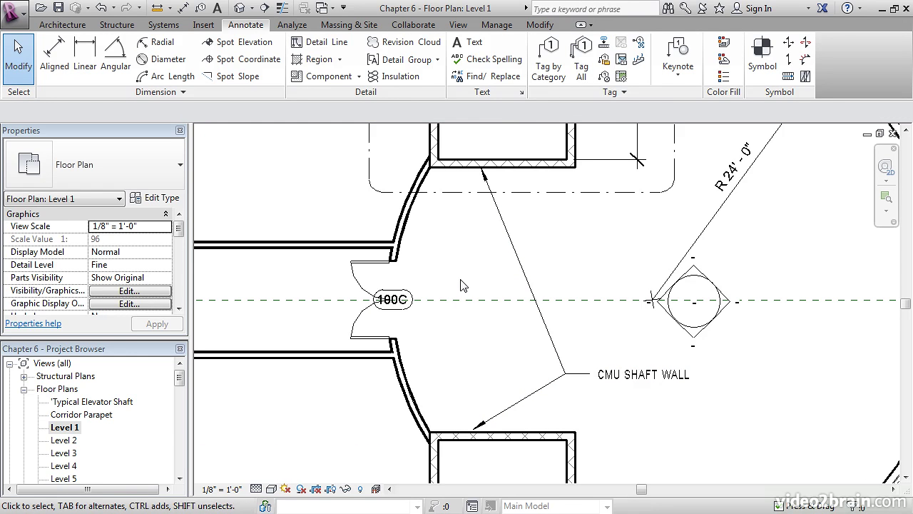
# Start a text note with a two-segment leader pointing at the curved wall above door 100C, with the text inside the room by door 111.
pyautogui.click(473, 45)
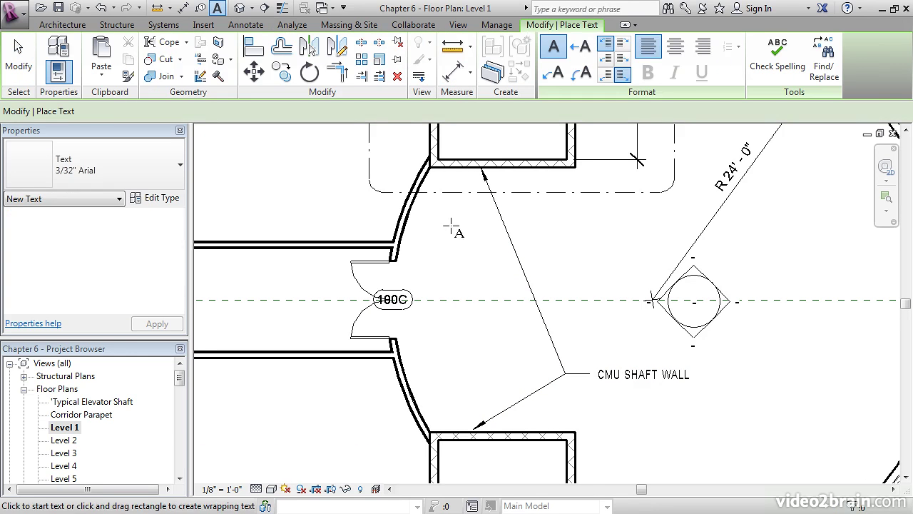
pyautogui.moveTo(440, 235); pyautogui.dragTo(603, 316, button='middle')
pyautogui.scroll(3, 489, 285)
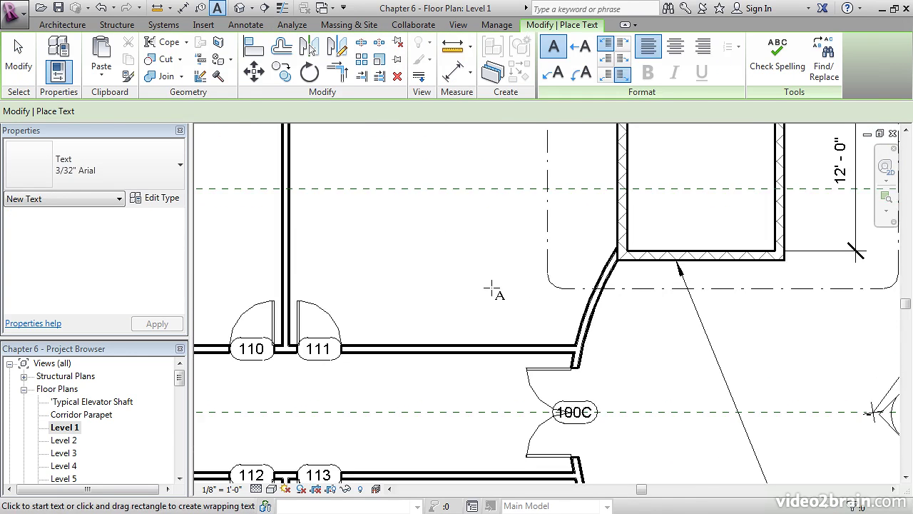
pyautogui.moveTo(489, 285); pyautogui.dragTo(512, 287, button='middle')
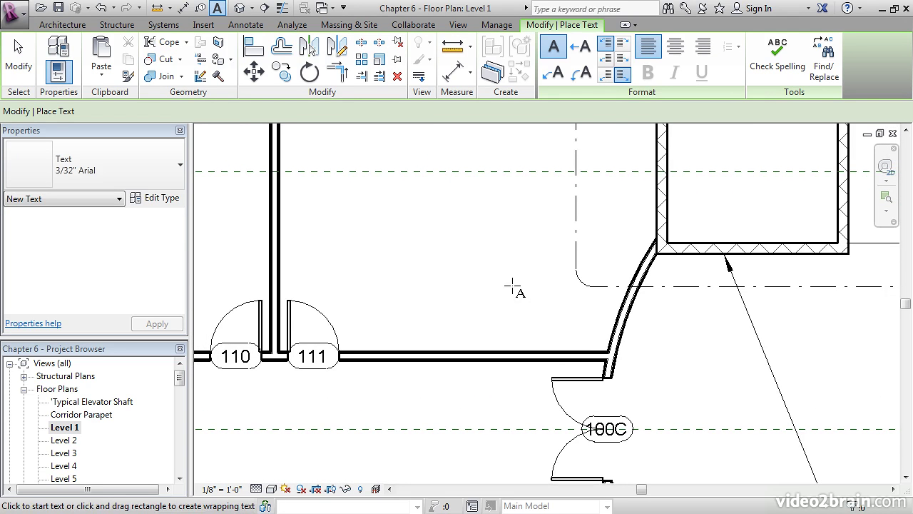
pyautogui.click(556, 75)
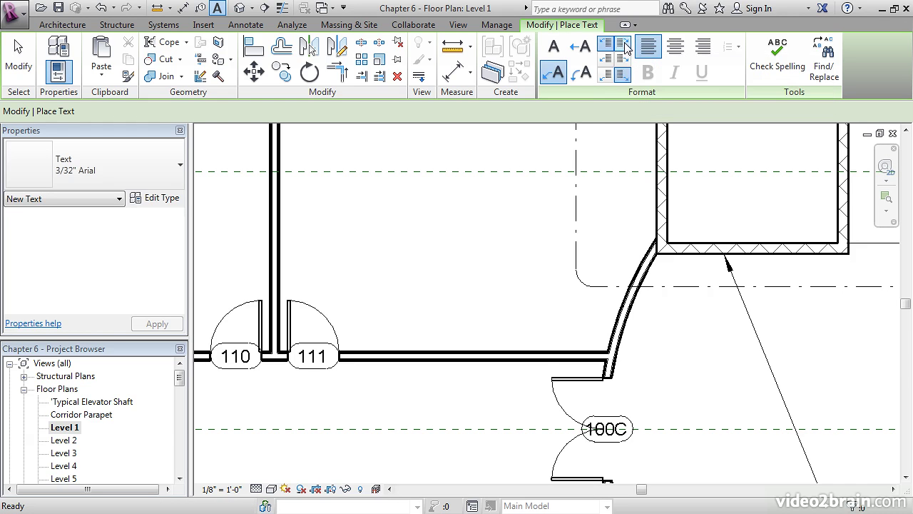
pyautogui.click(610, 327)
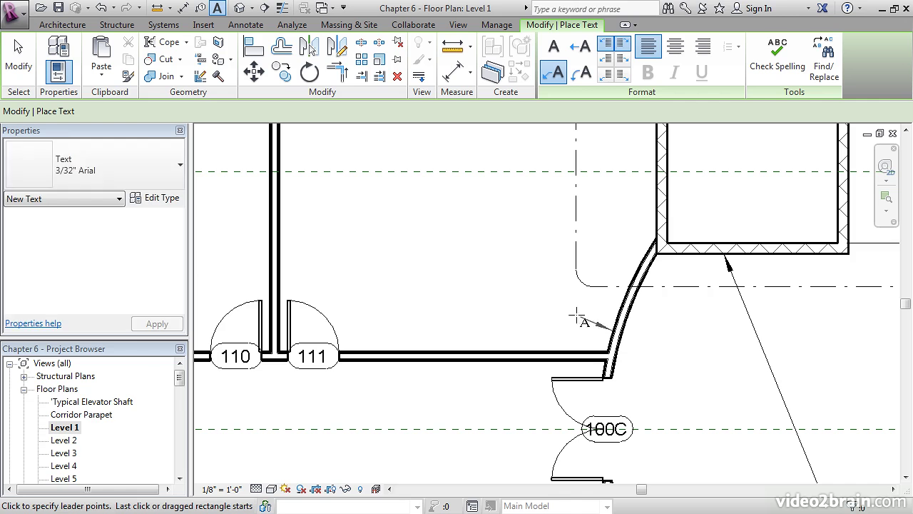
pyautogui.click(544, 273)
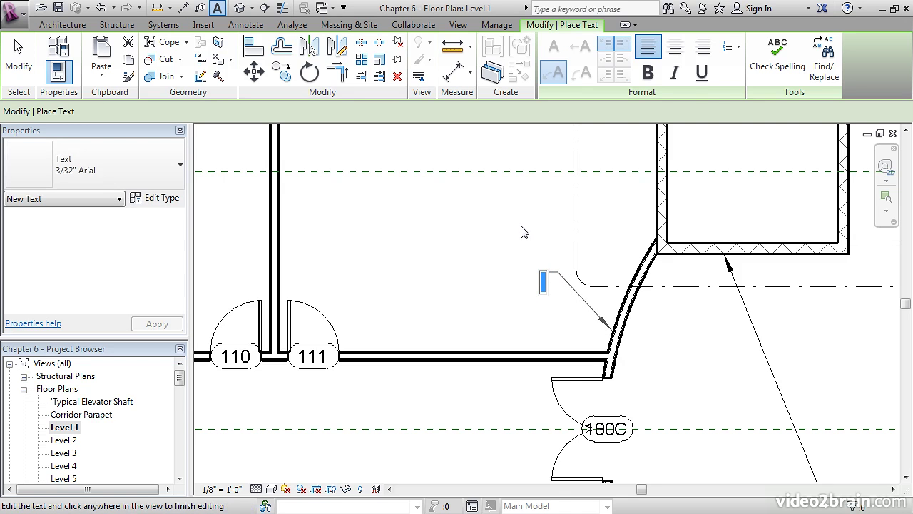
# Enter FULL HEIGHT RADIAL WALL as the note's text and finish placing text.
pyautogui.write('FULL HEIGHT')
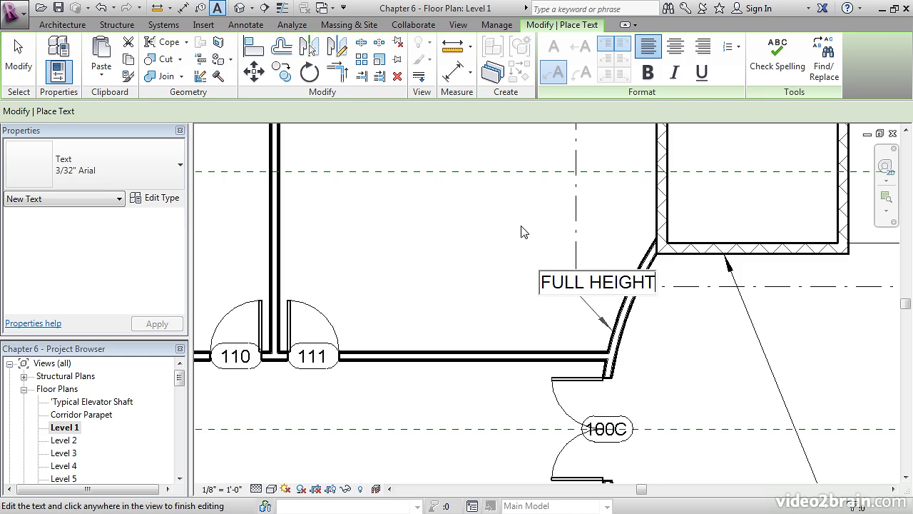
pyautogui.write(' RADIA')
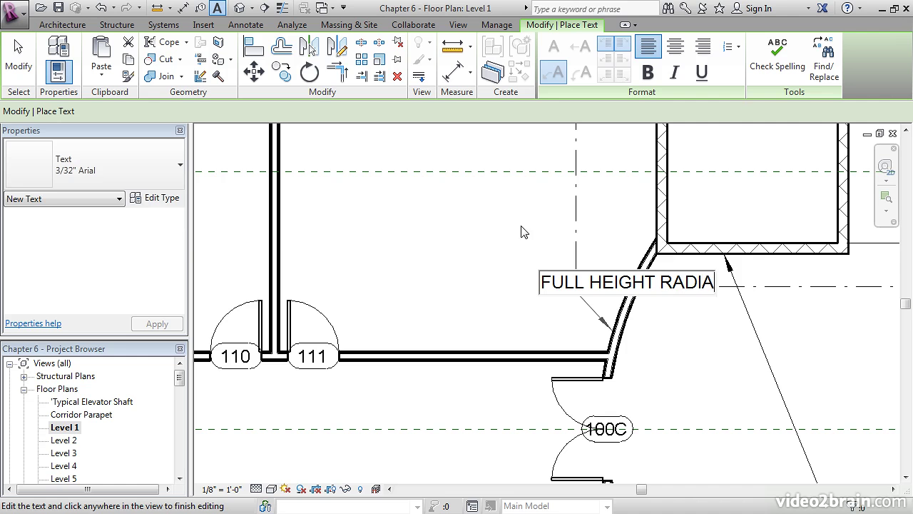
pyautogui.write('L WALL')
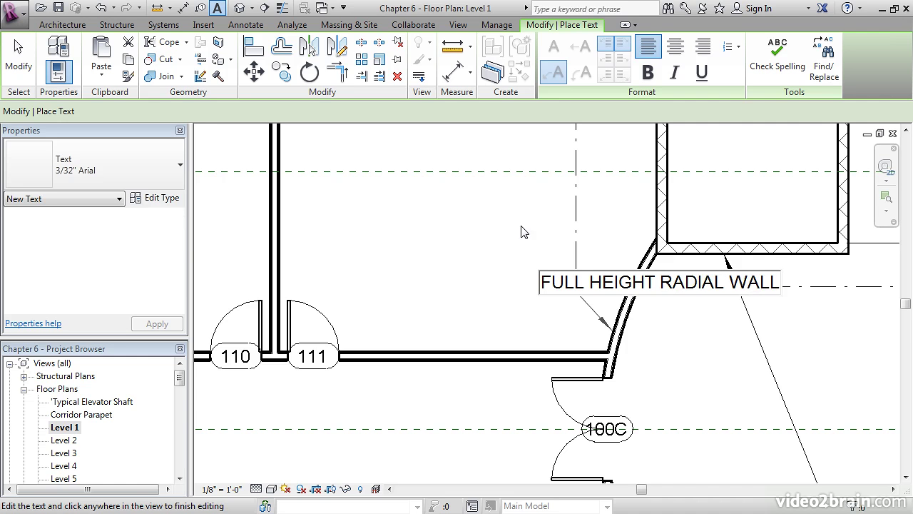
pyautogui.press('Return')
pyautogui.click(509, 204)
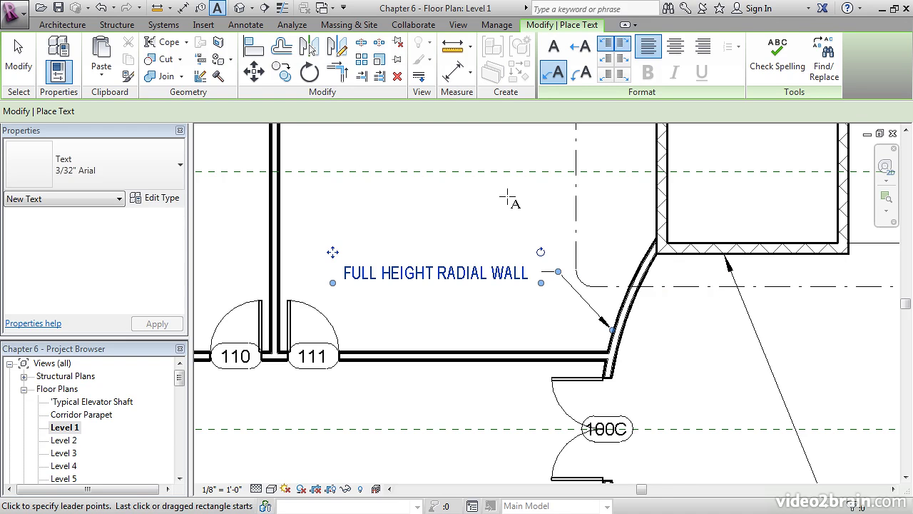
pyautogui.press('Escape')
pyautogui.press('Escape')
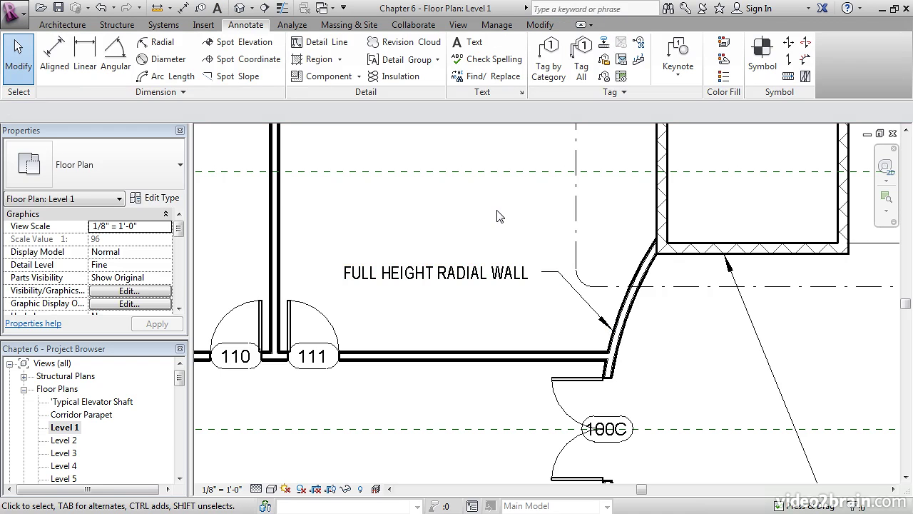
# Fit the whole Level 1 floor plan in the view and save the project.
pyautogui.press('z')
pyautogui.press('e')
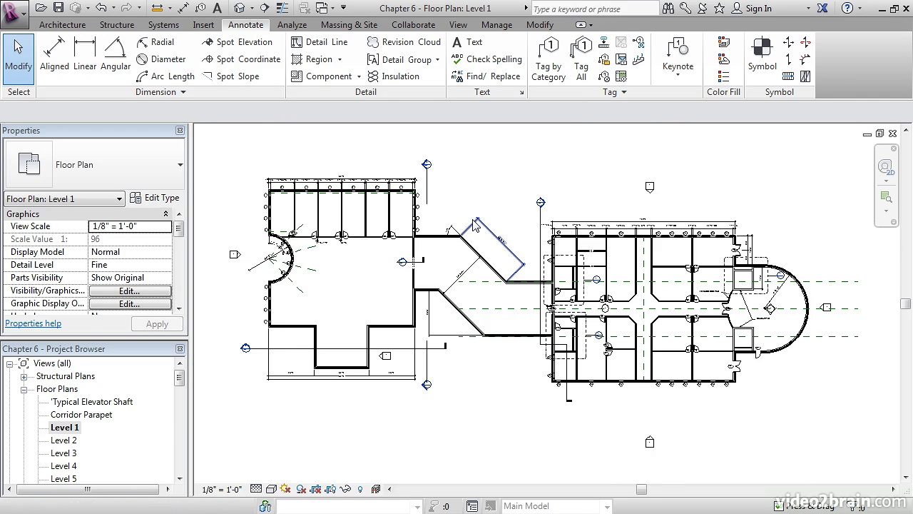
pyautogui.click(59, 9)
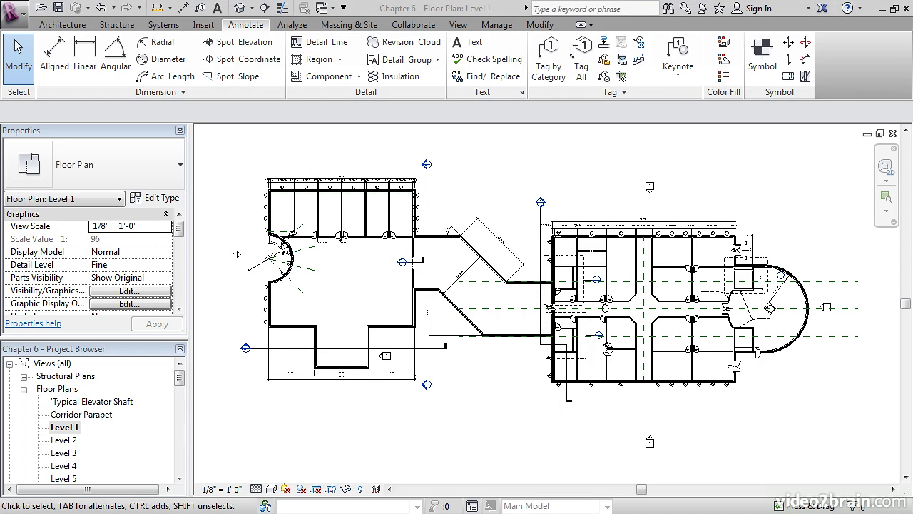